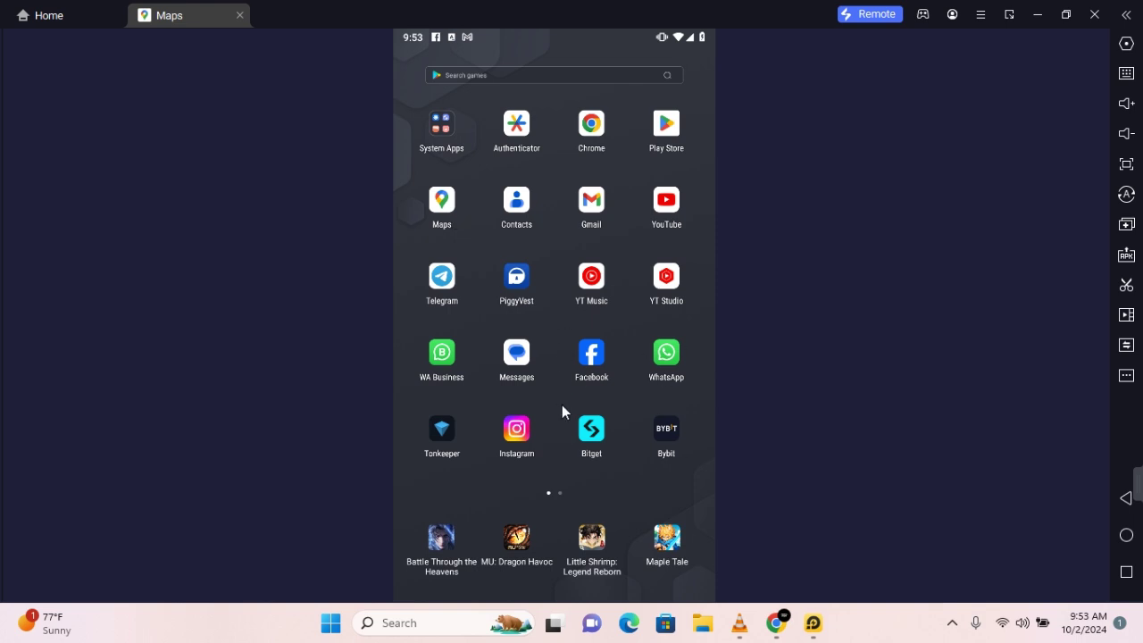
Open the Maps app on the phone emulator and drop a pin at the current-location dot on Scott Cir NW
click(789, 635)
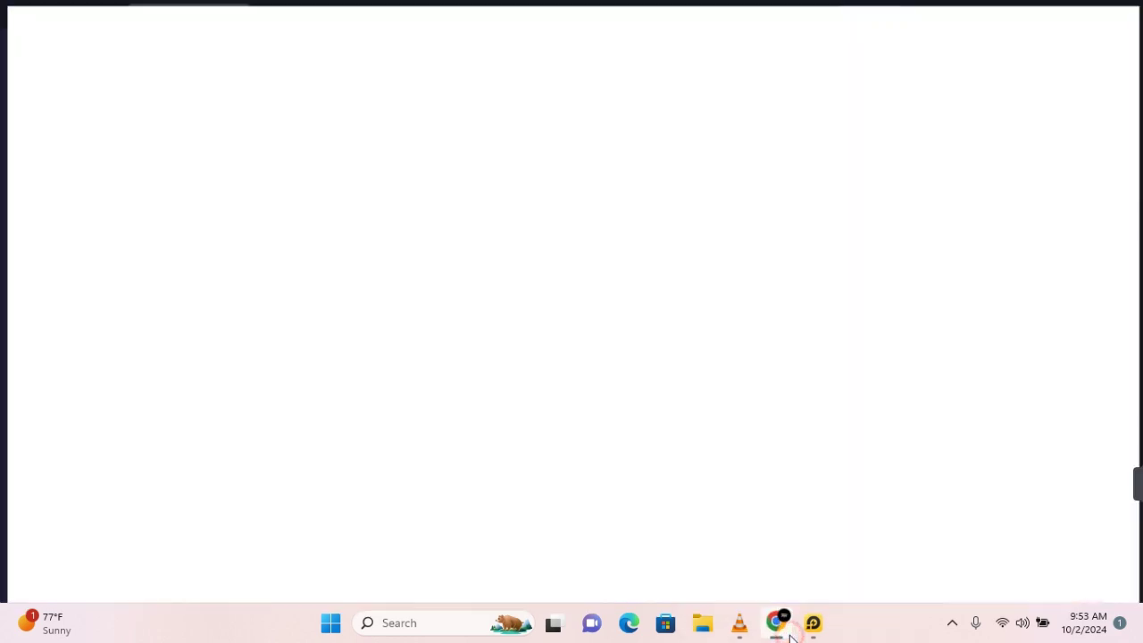
click(789, 636)
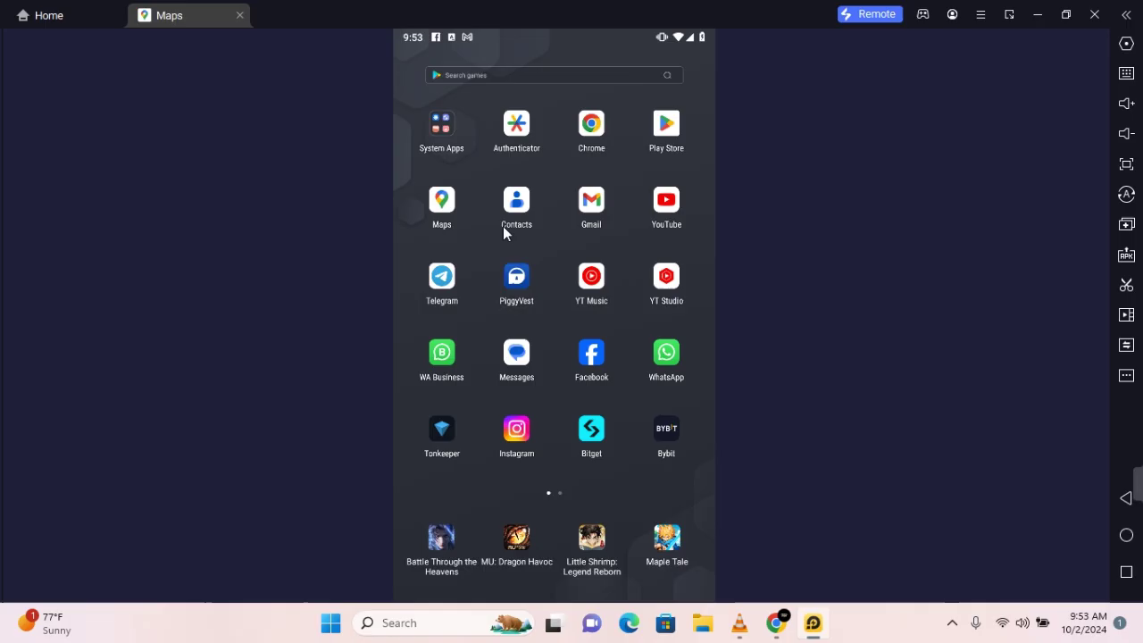
click(442, 204)
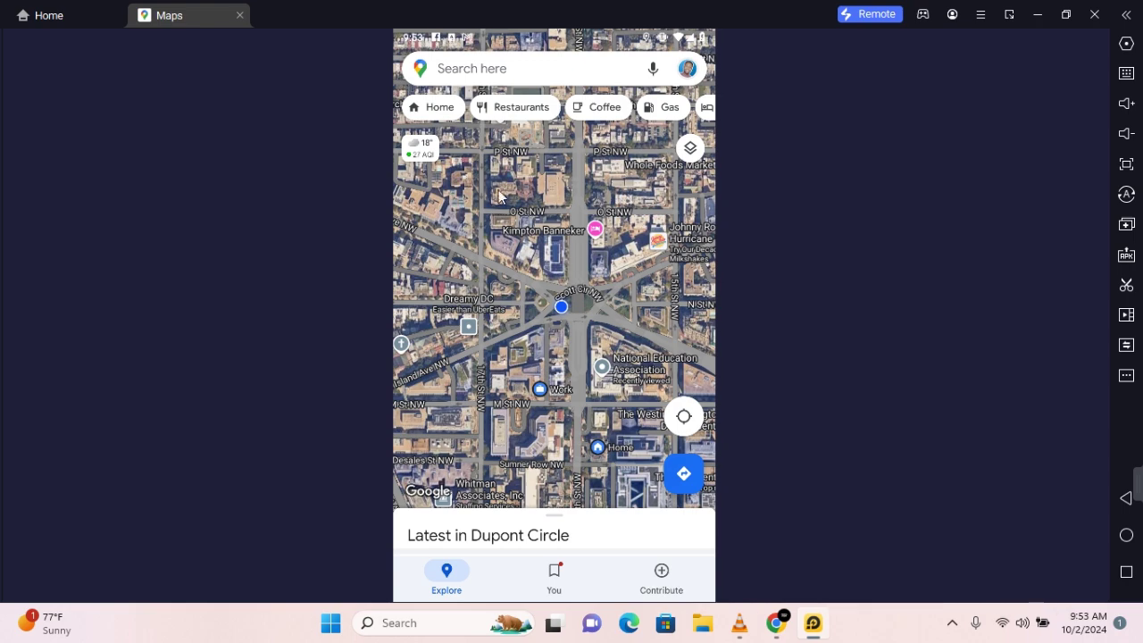
drag(555, 275, 616, 306)
drag(531, 309, 671, 330)
drag(601, 351, 452, 292)
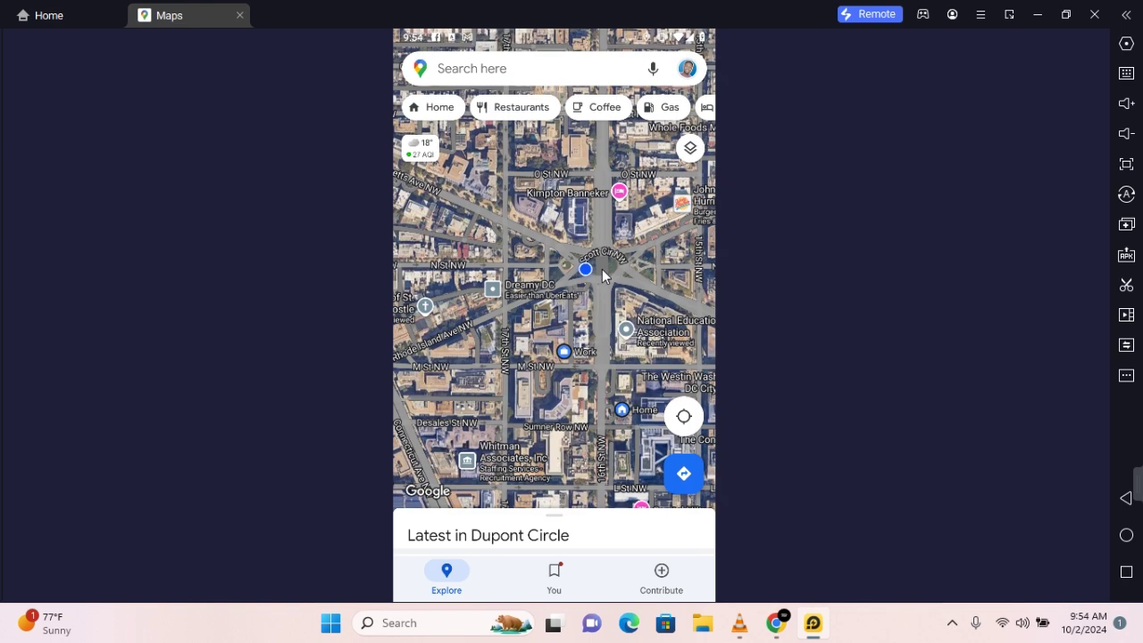
drag(585, 260, 587, 262)
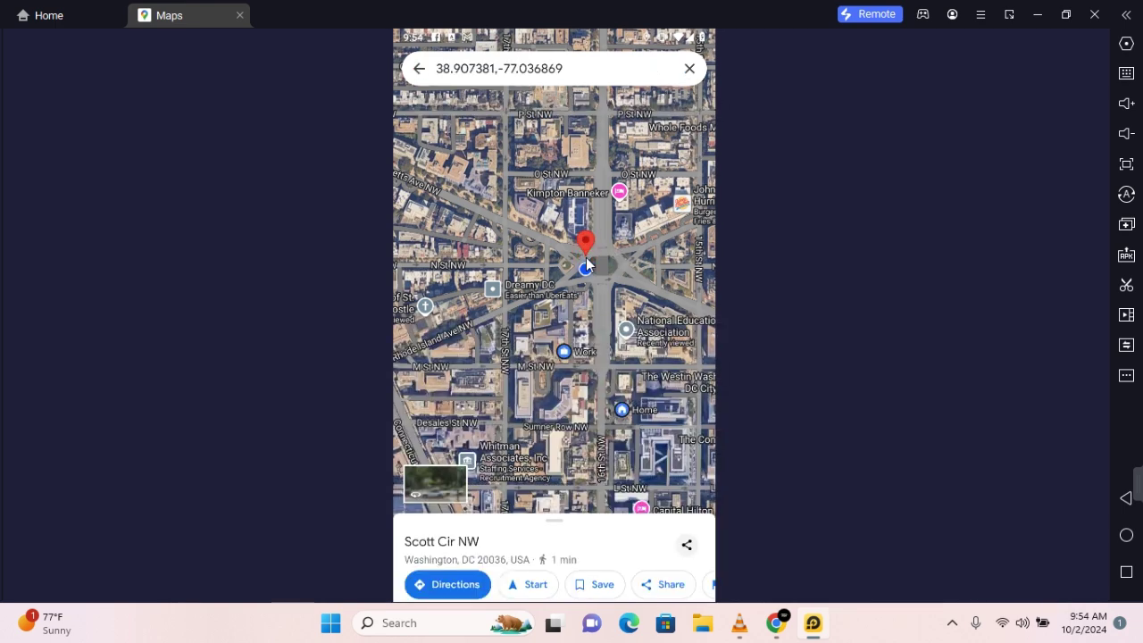
Measure the distance from the dropped Scott Cir NW pin northwest to Dupont Circle and add a path point there
click(546, 534)
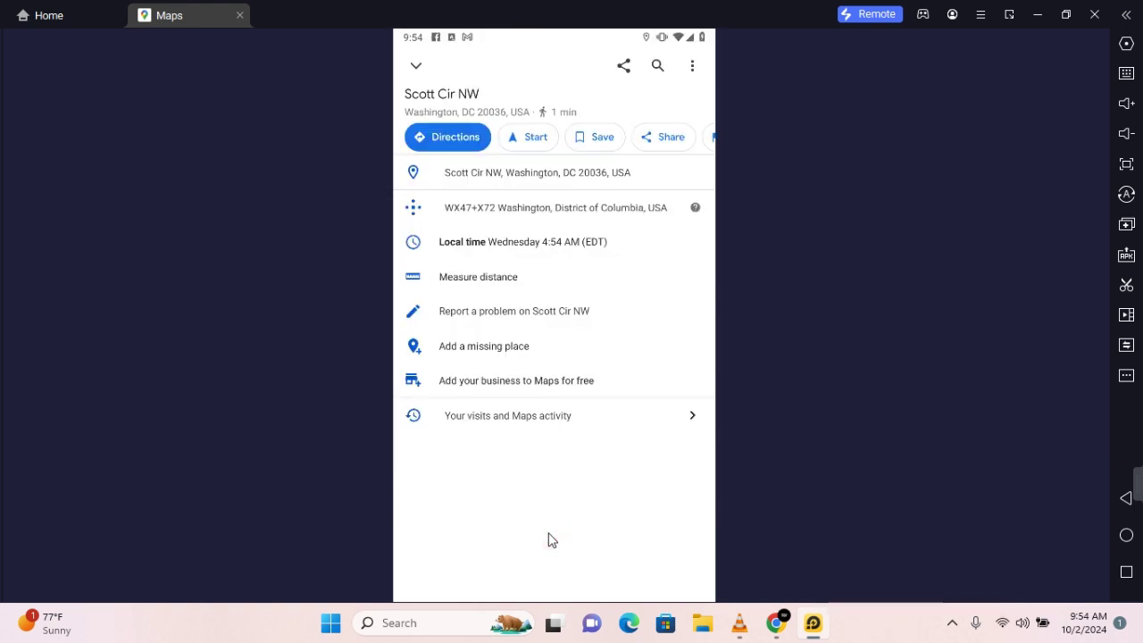
click(504, 286)
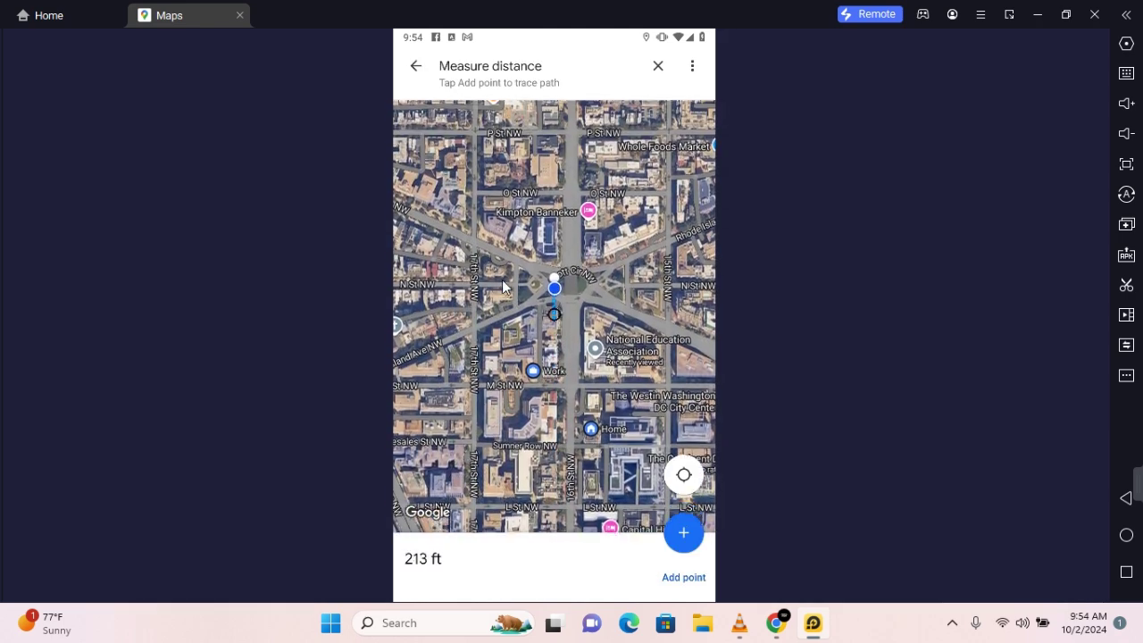
drag(502, 279, 533, 282)
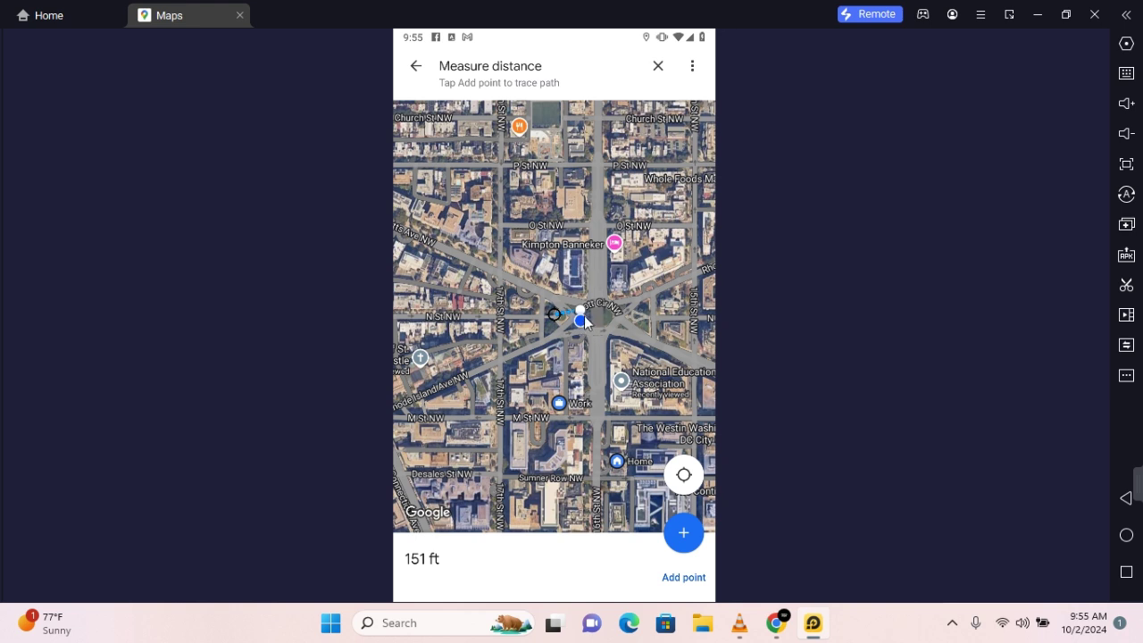
drag(585, 321, 883, 451)
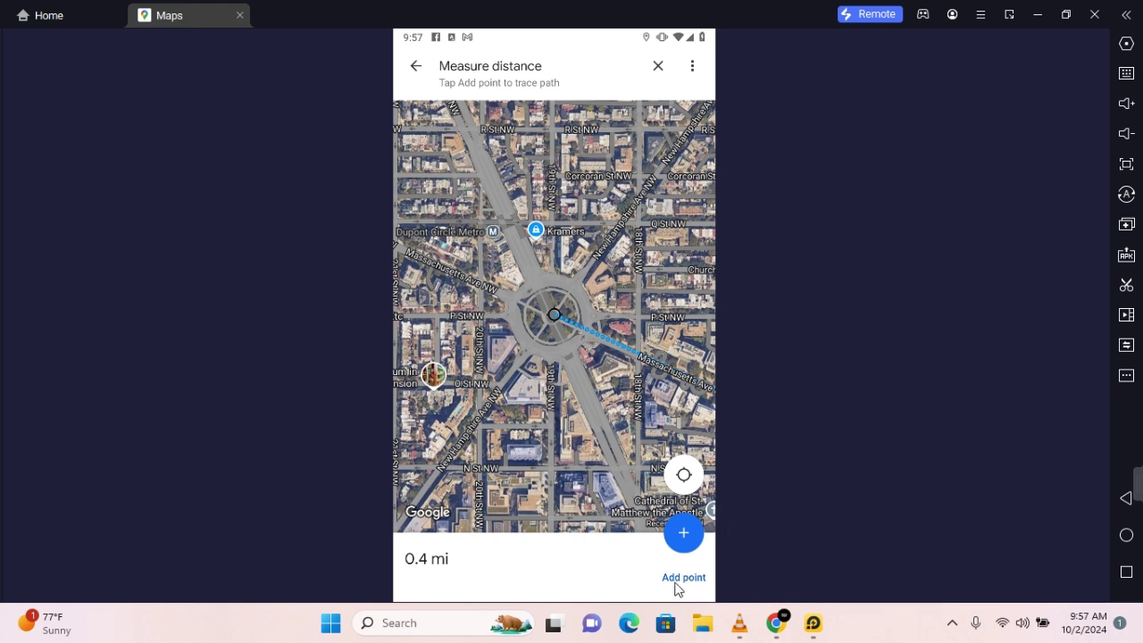
click(684, 538)
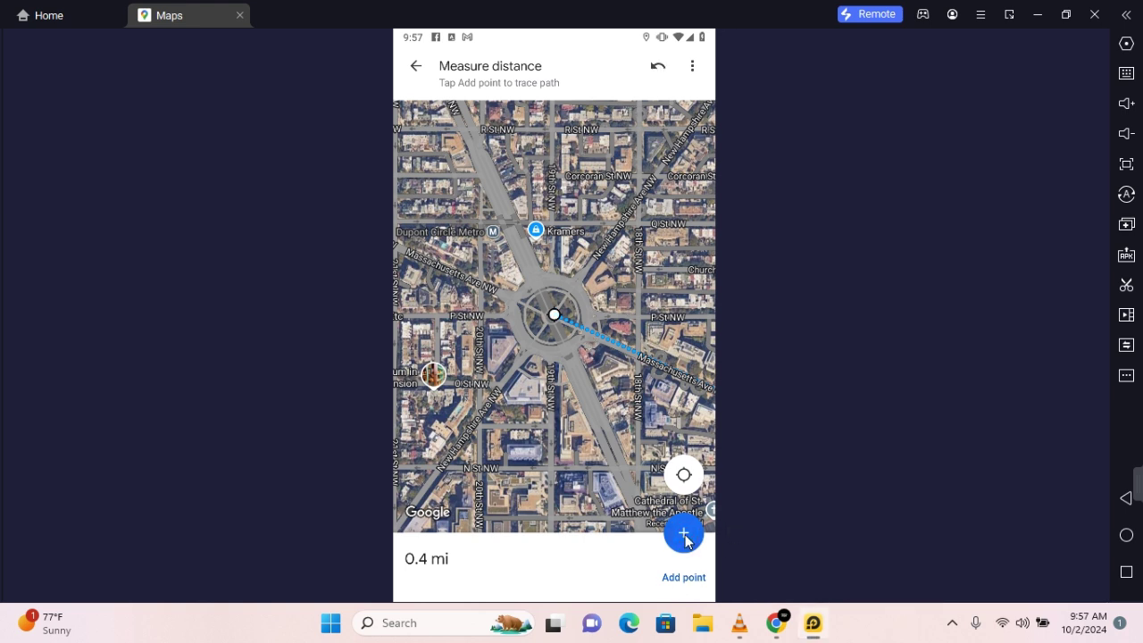
Extend the measured path to the Florida Ave NW and Connecticut Ave NW junction, and undo the Dupont Circle point
mouse_move(556, 358)
mouse_down()
mouse_move(586, 492)
mouse_move(696, 640)
mouse_move(685, 640)
mouse_up()
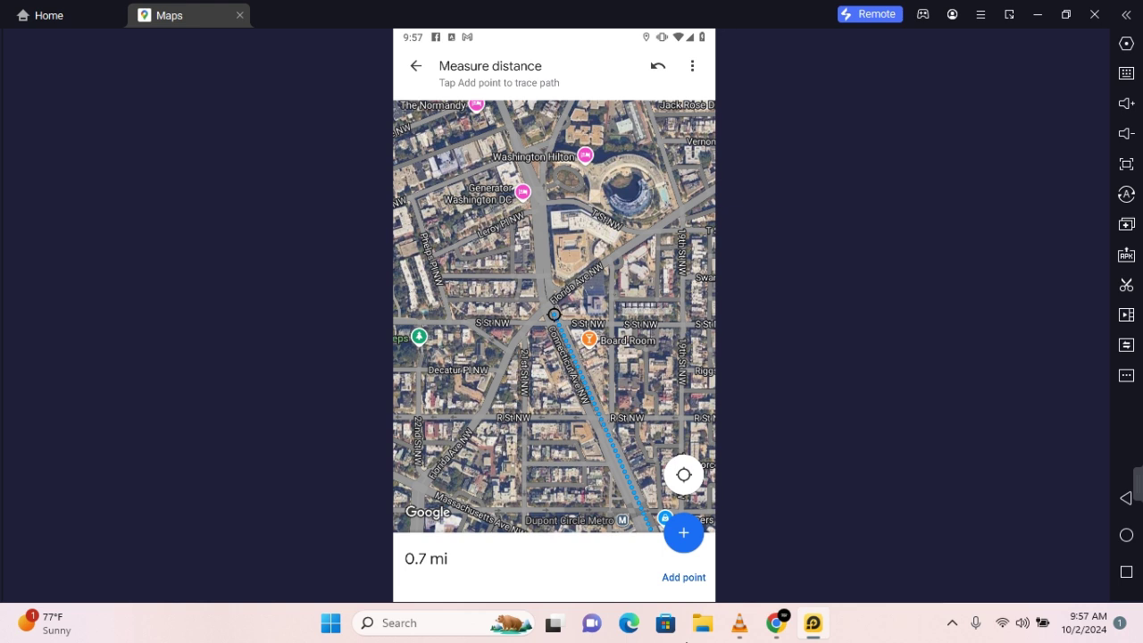
click(656, 72)
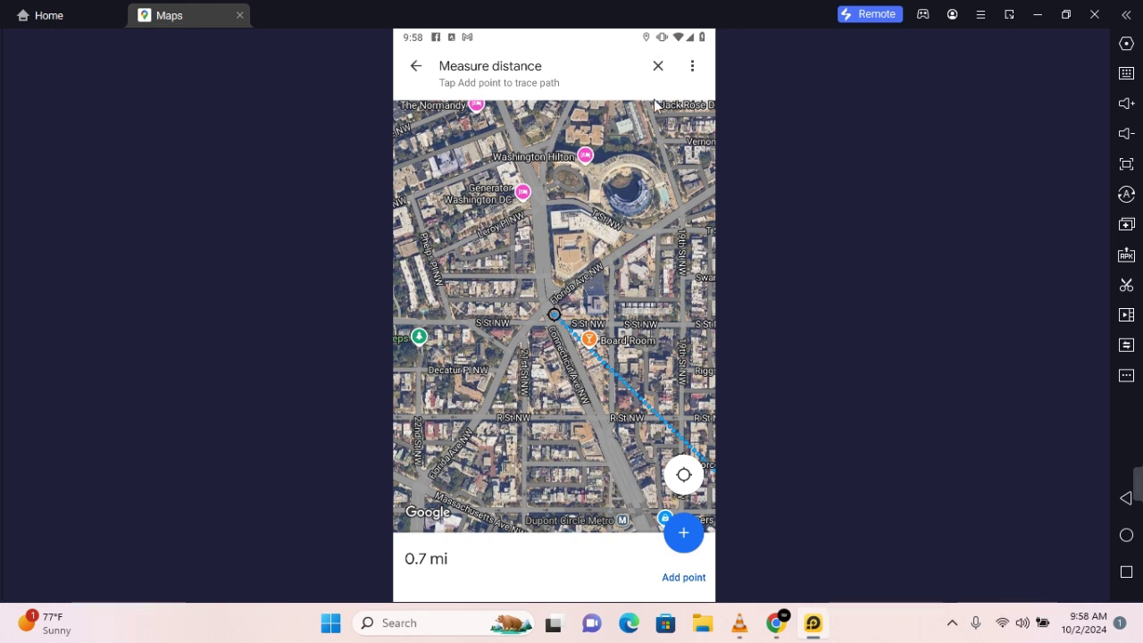
mouse_move(526, 526)
mouse_down()
mouse_move(523, 411)
mouse_move(452, 359)
mouse_move(508, 335)
mouse_move(513, 312)
mouse_up()
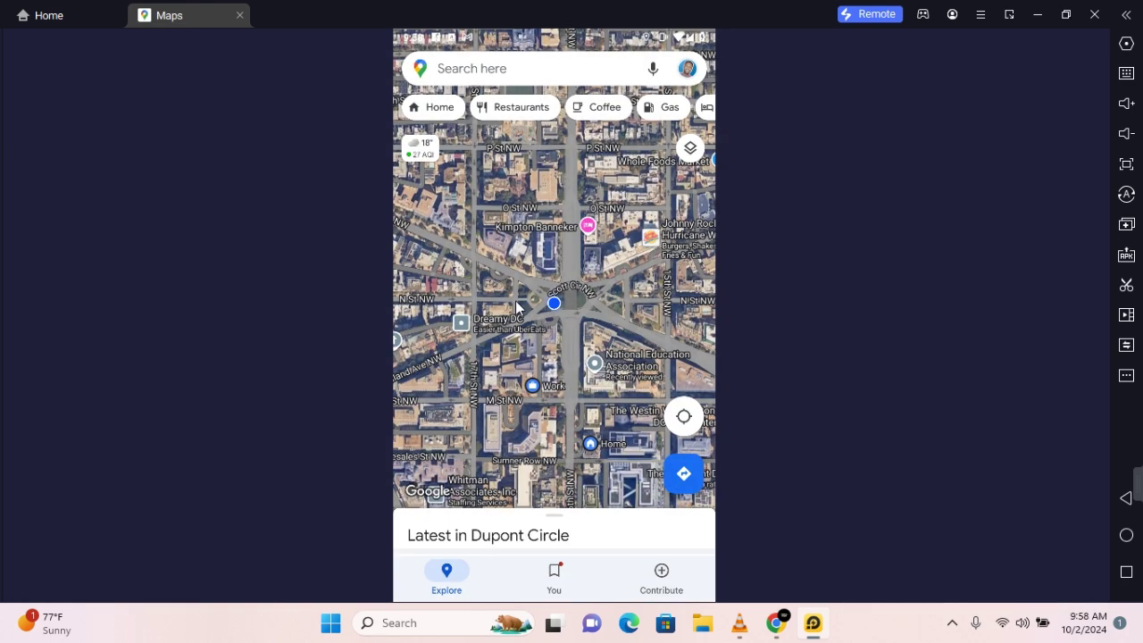
Search for Abuja, request directions, and swap the endpoints so that Abuja is the starting point
click(477, 66)
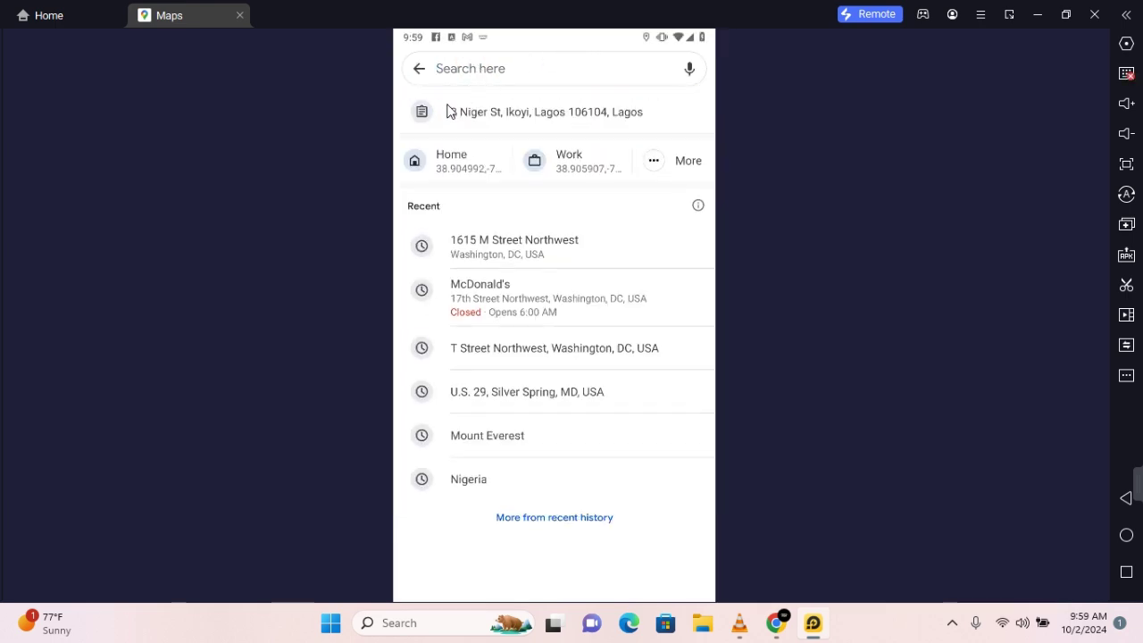
text(abuja)
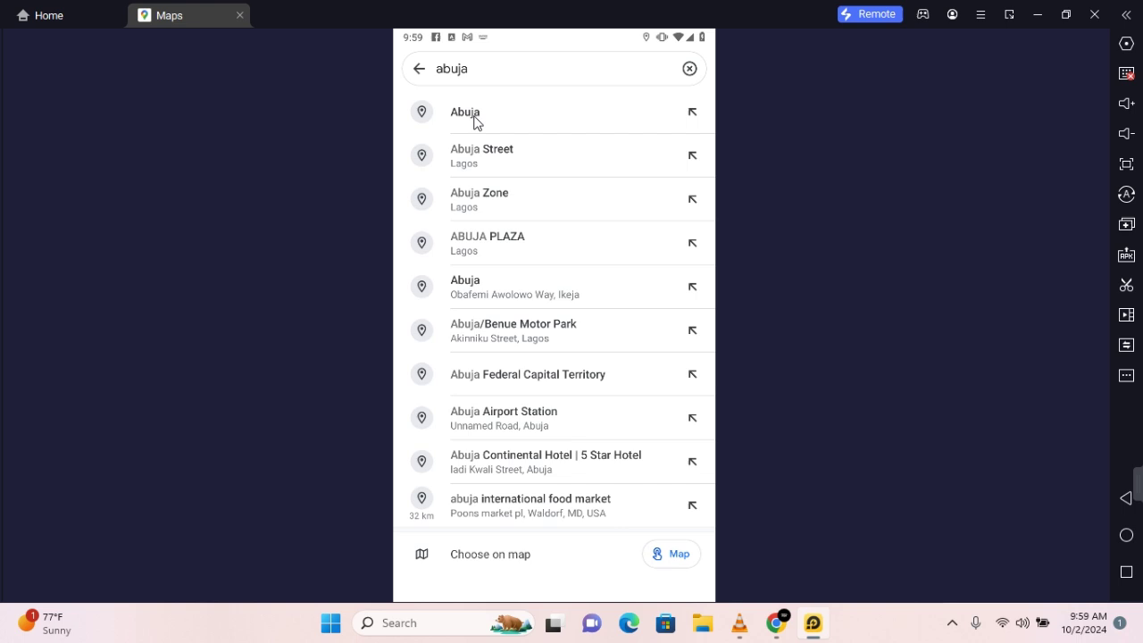
click(473, 118)
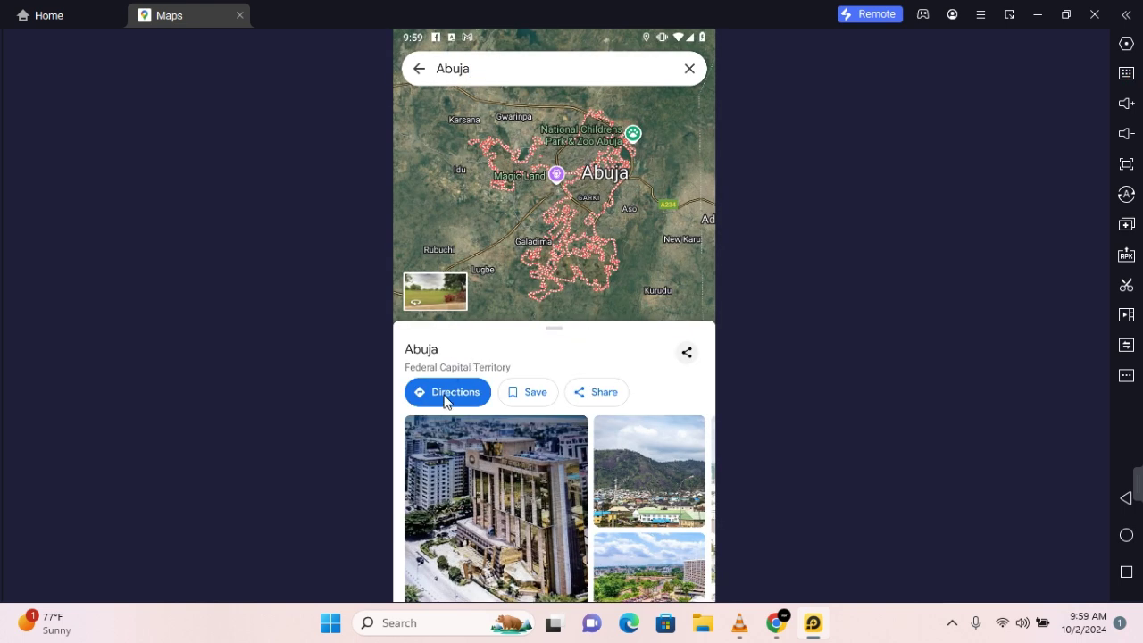
click(445, 398)
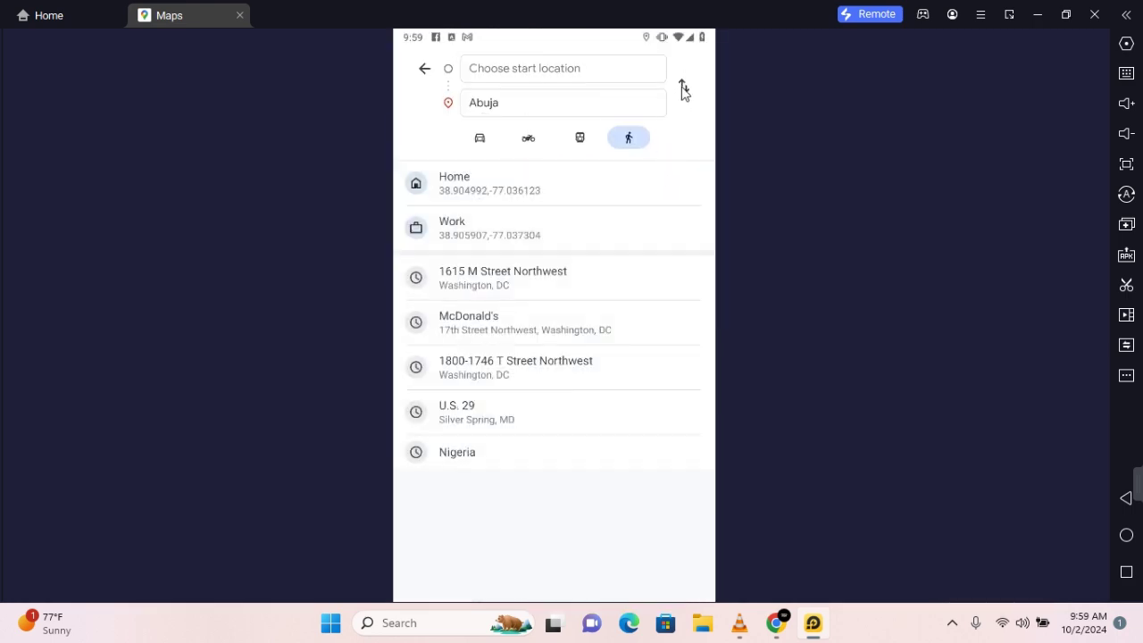
click(683, 89)
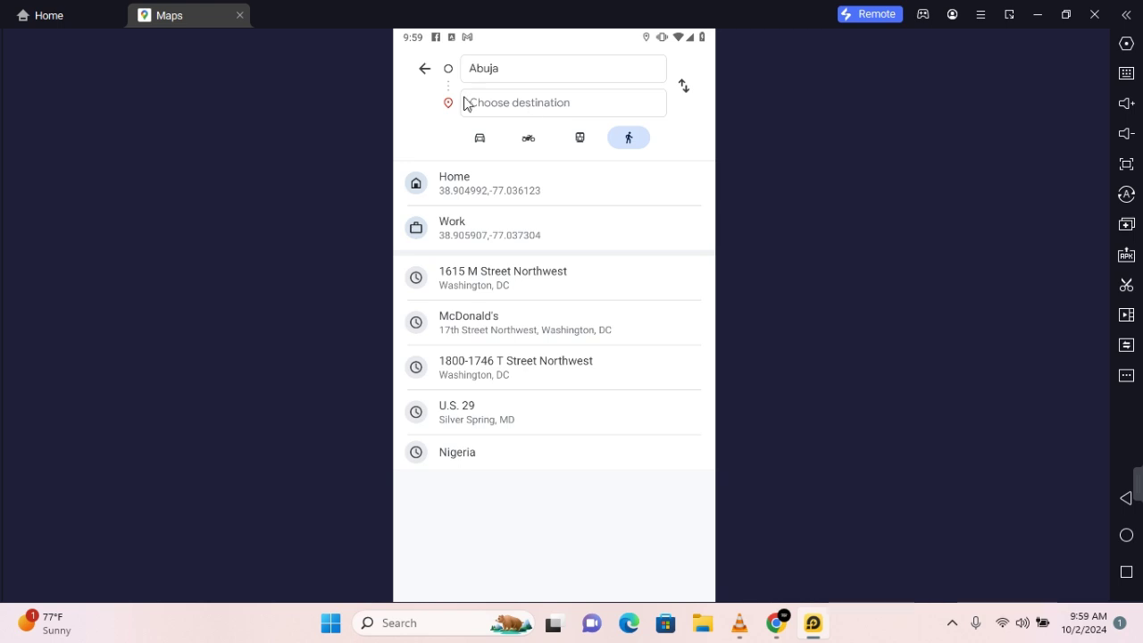
Set Lagos as the destination and switch the route from Abuja to driving
click(509, 107)
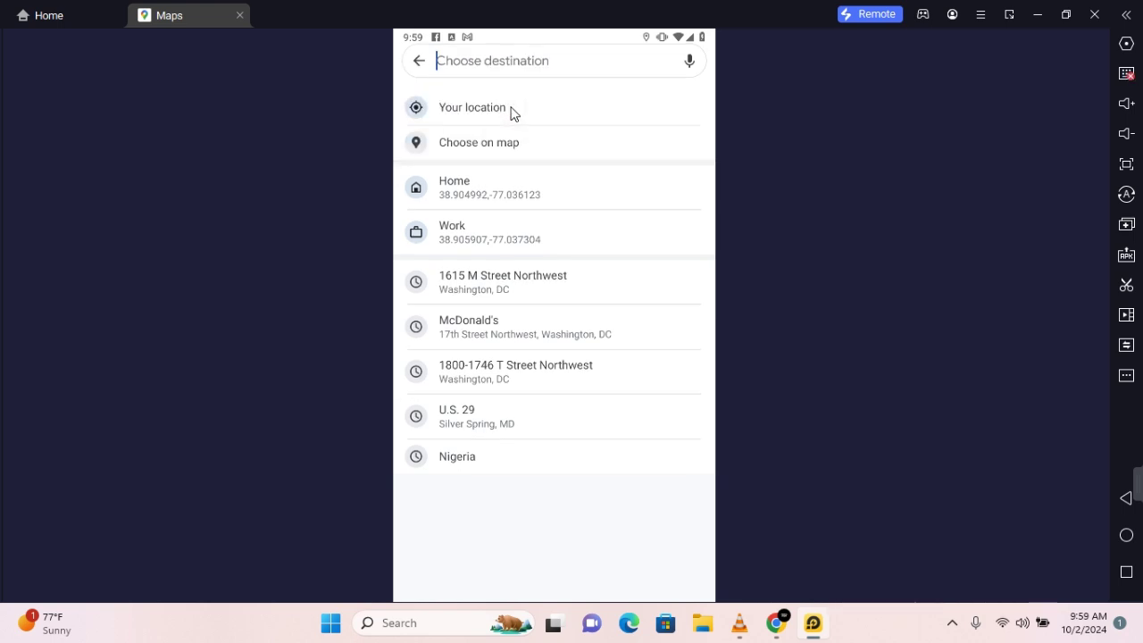
text(lag)
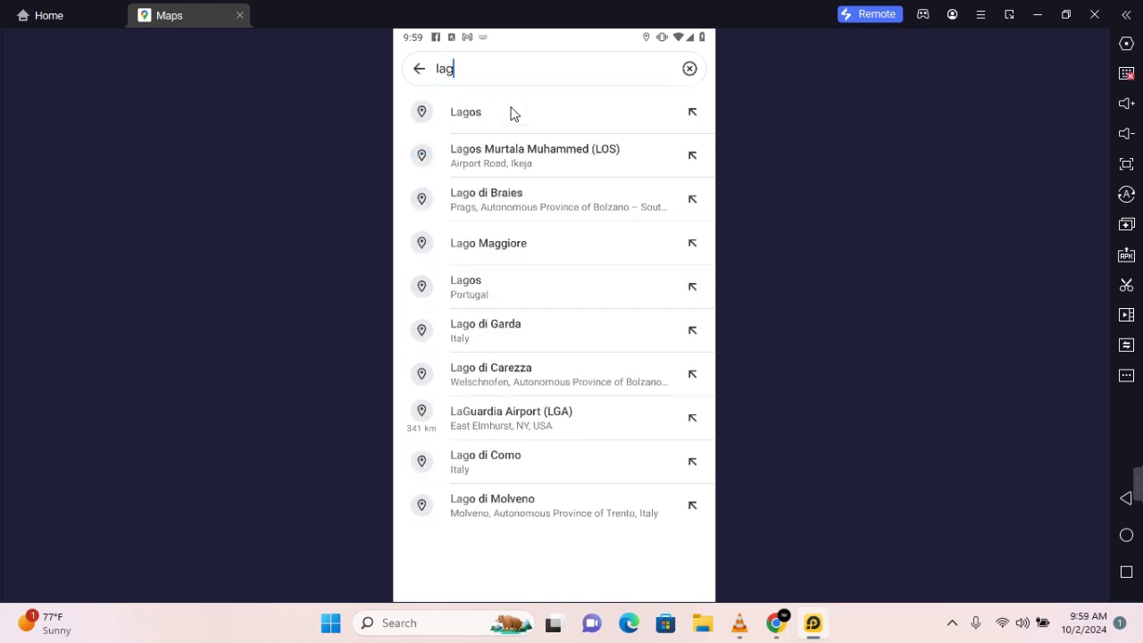
text(os)
click(494, 116)
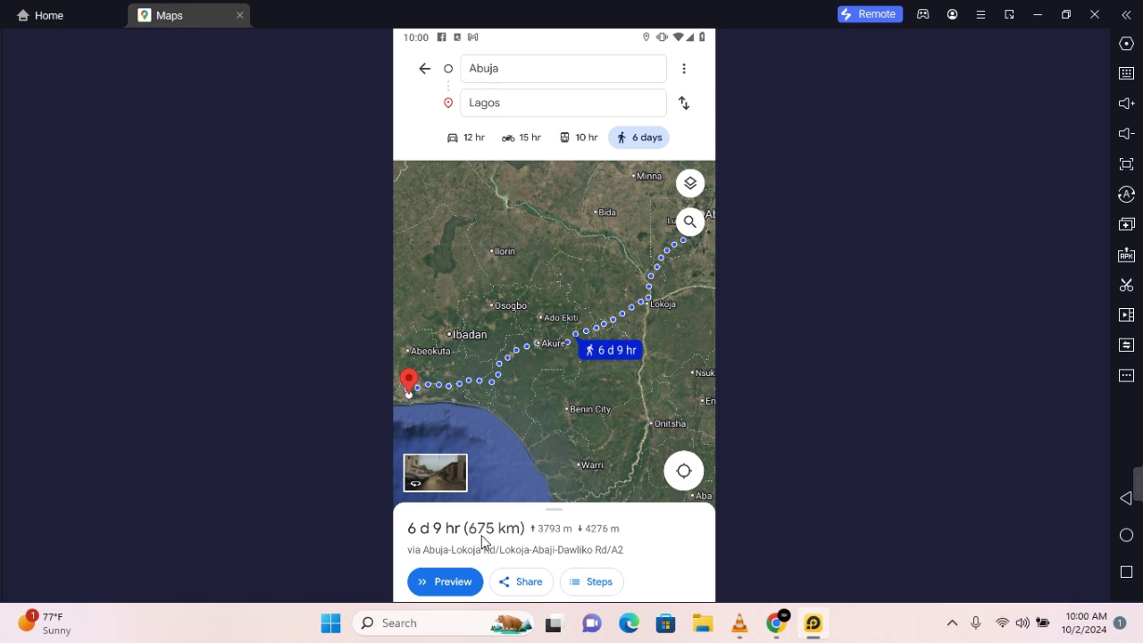
click(461, 146)
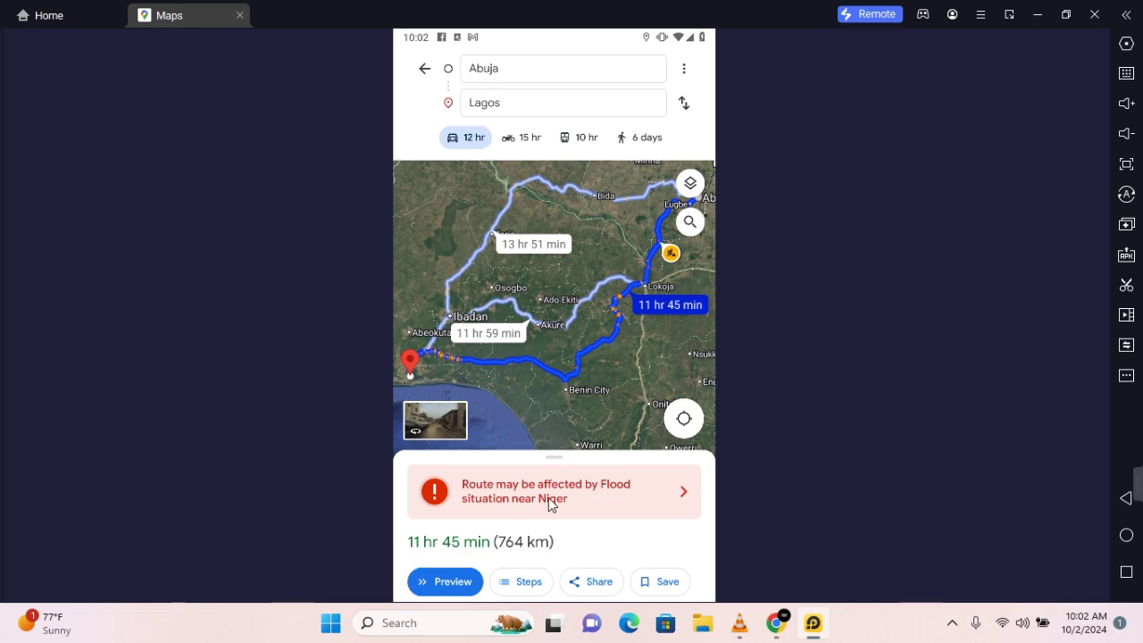
Switch to Google Maps in Chrome and start a distance measurement from a point just west of Jesus Ave St
click(775, 623)
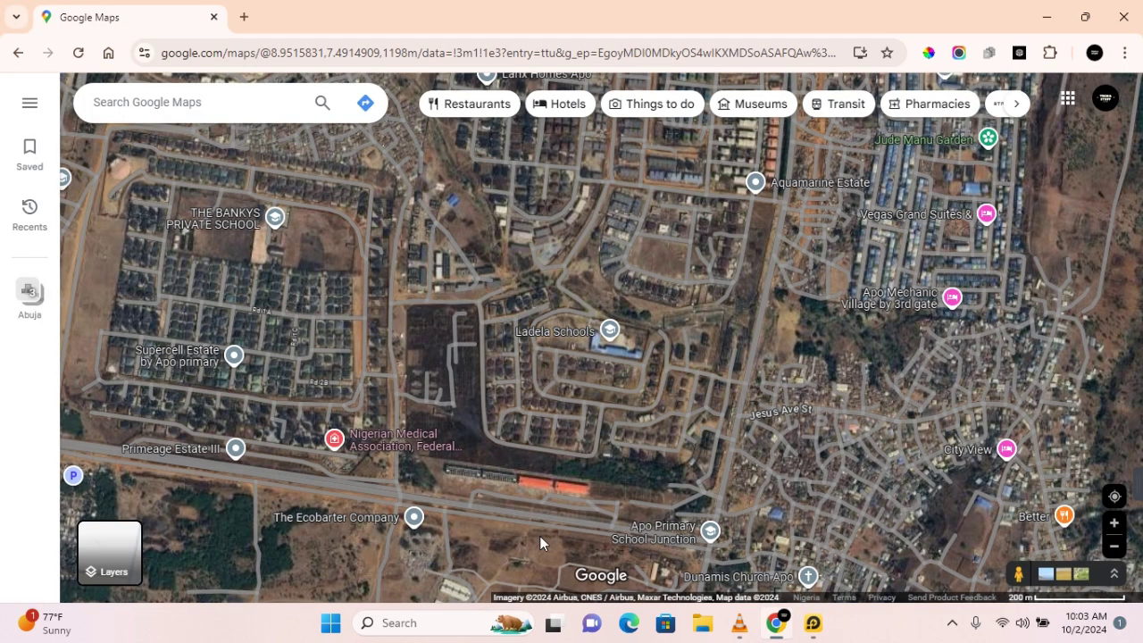
click(734, 434)
right_click(734, 435)
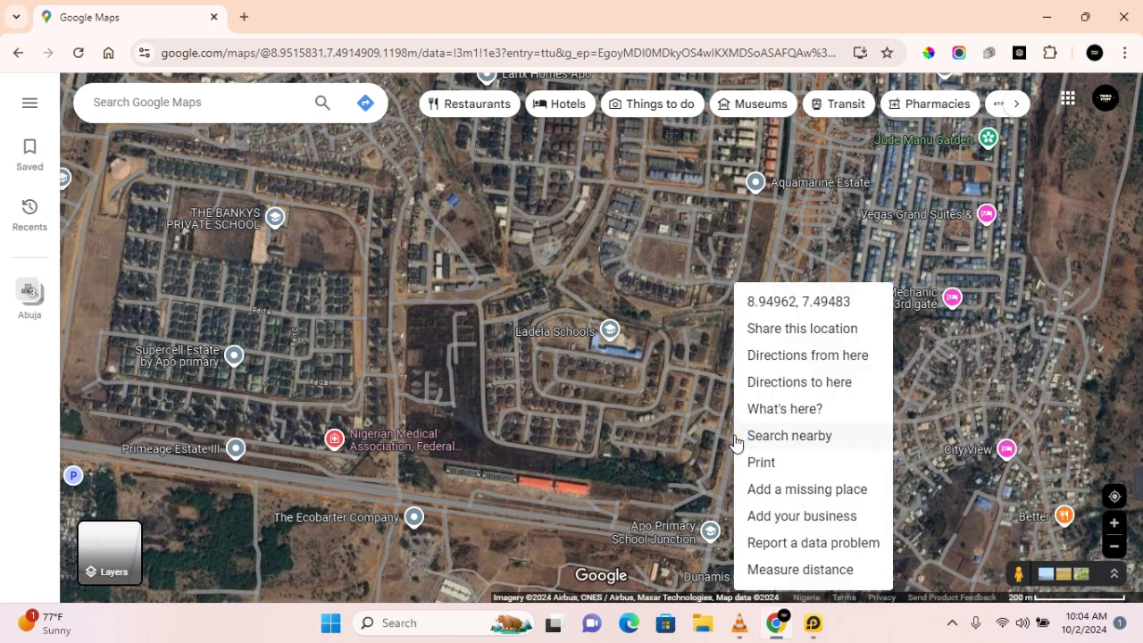
click(834, 570)
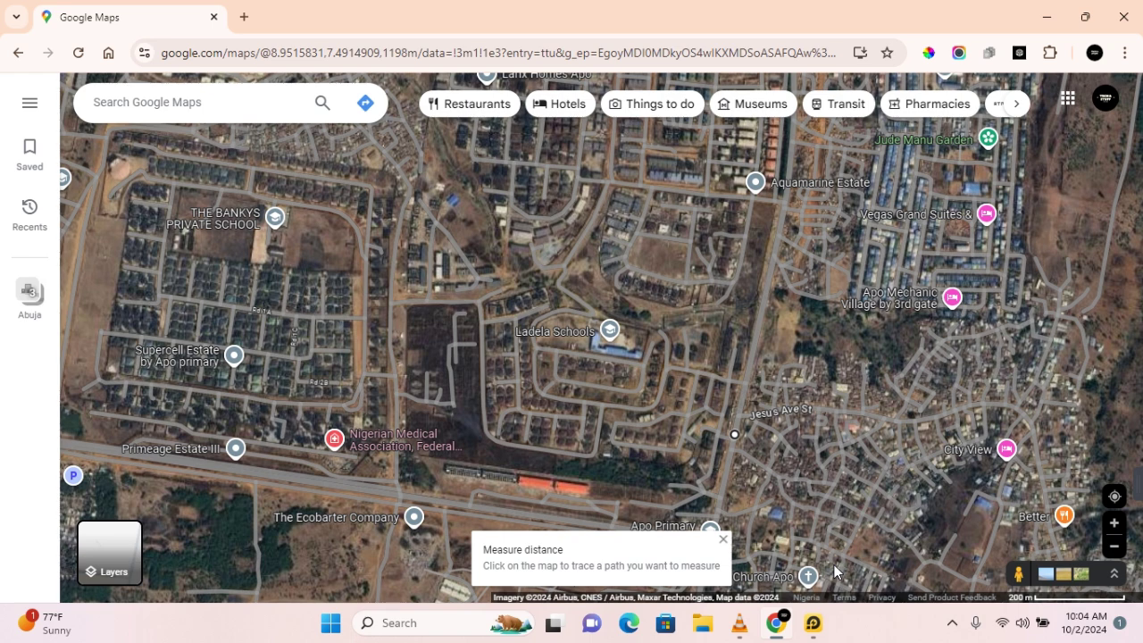
Trace the measured path north past Dangreat Automobile, west past Chrisland School and Princeton Estate, and south to near The Bankys Private School
drag(815, 266, 791, 464)
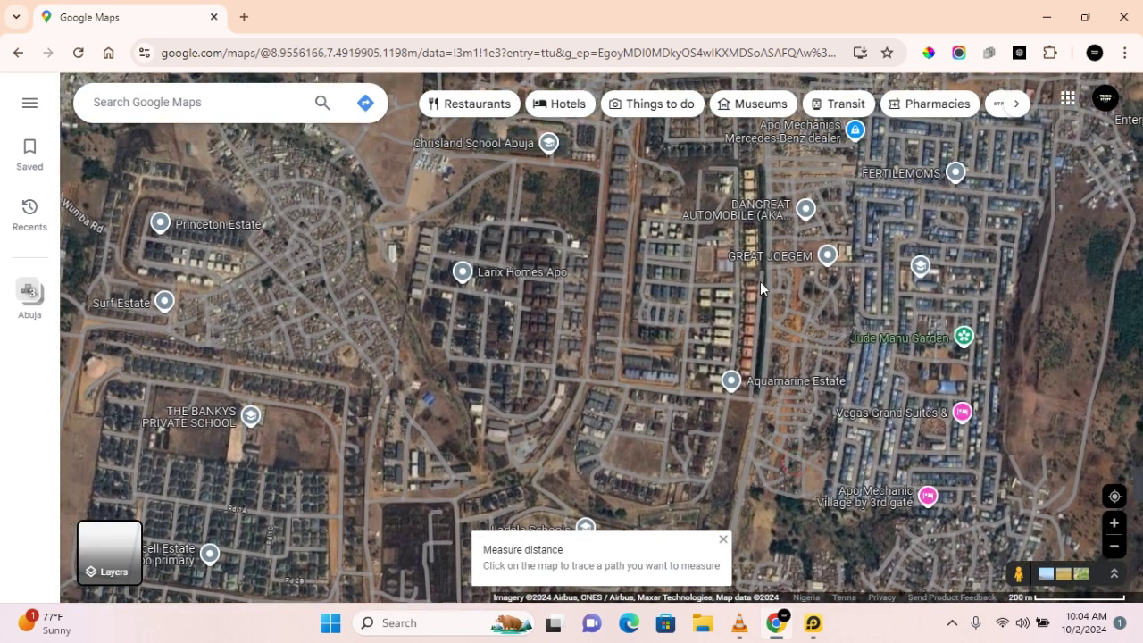
click(768, 164)
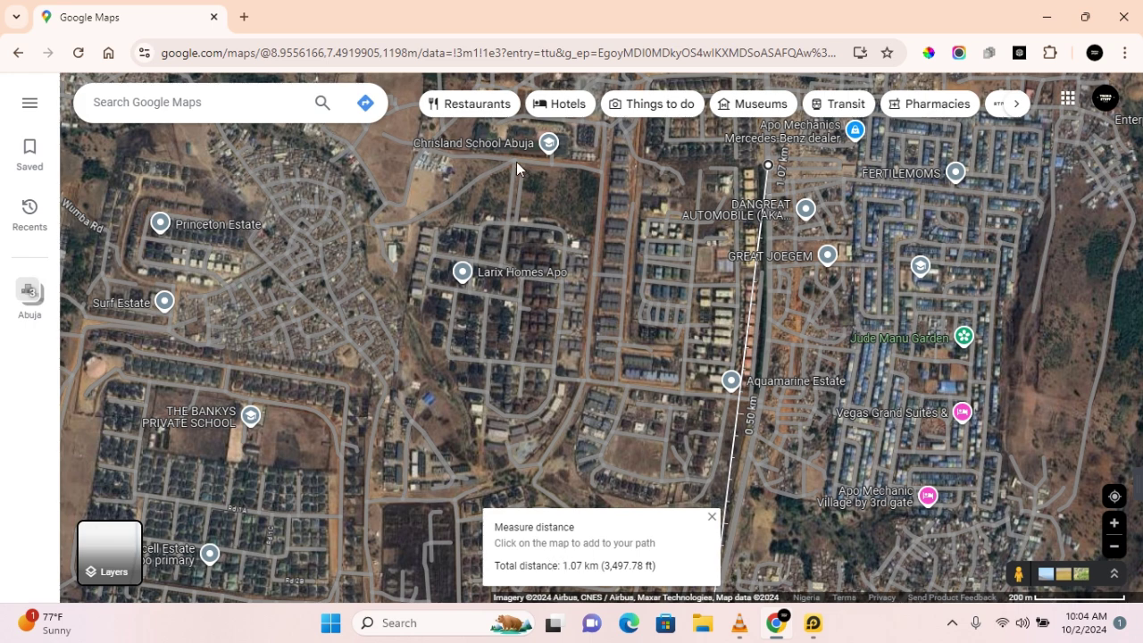
click(475, 154)
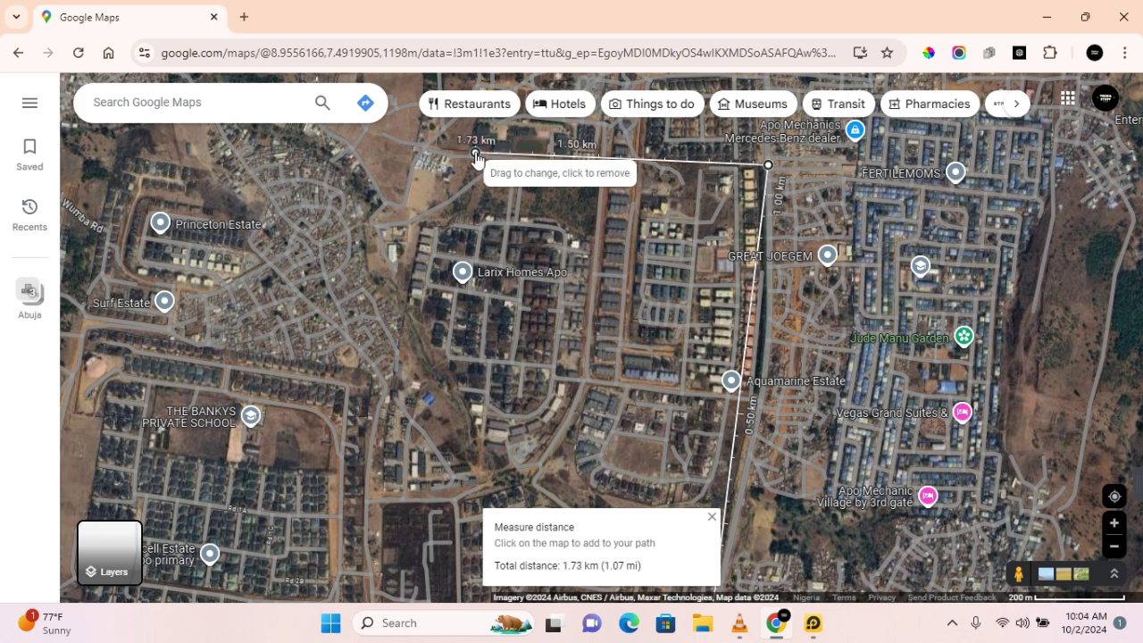
click(140, 175)
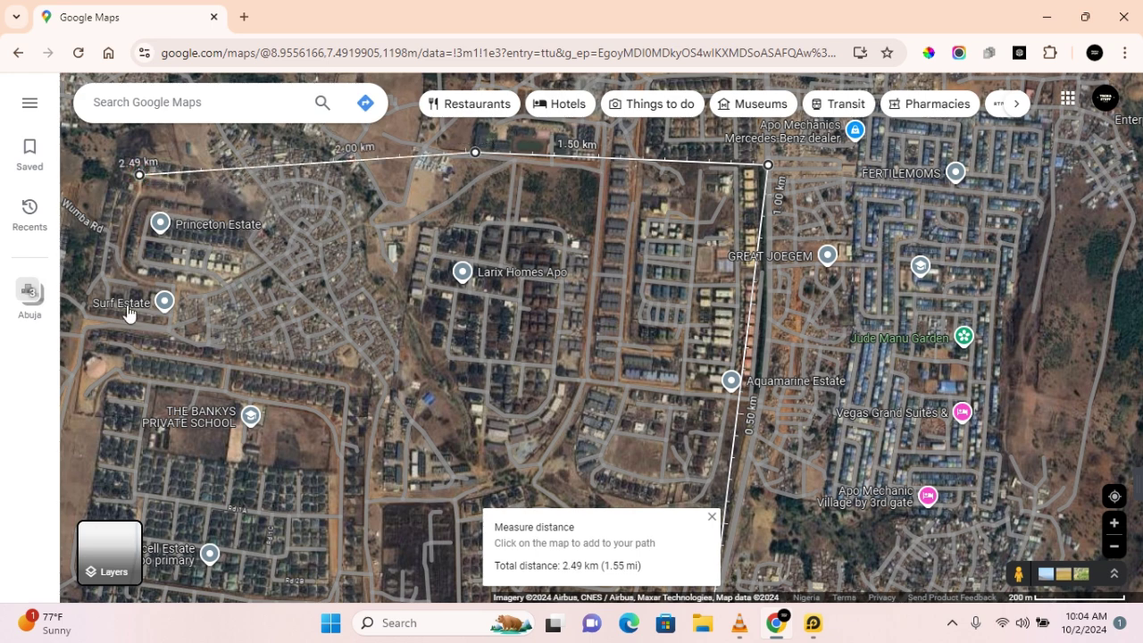
click(117, 409)
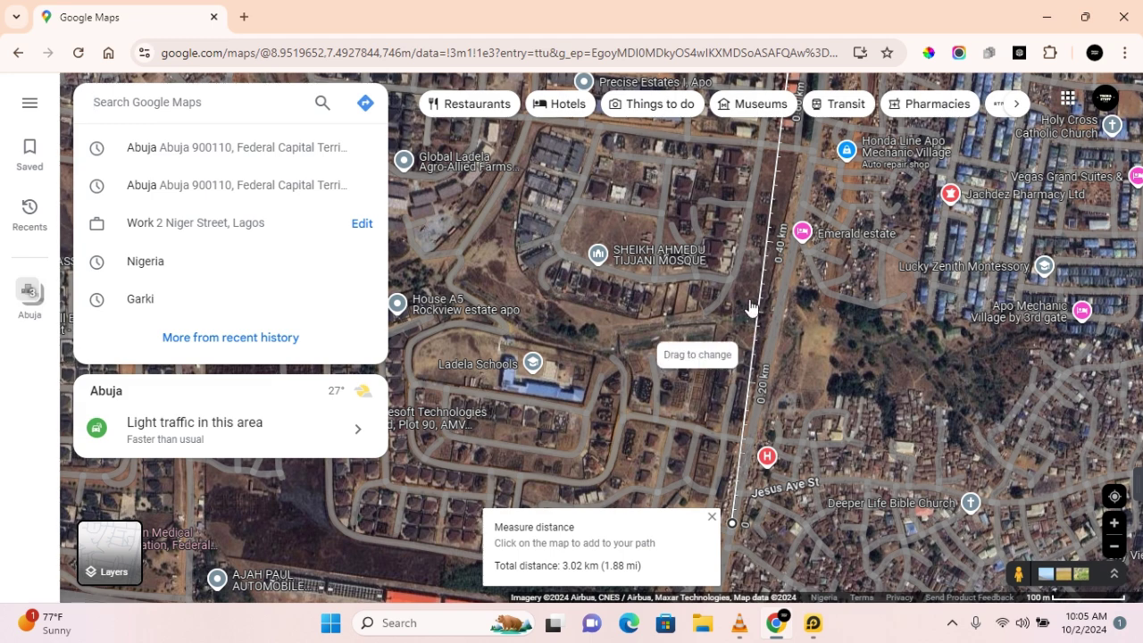
Get driving directions with Abuja as the starting point and Lagos as the destination
click(214, 159)
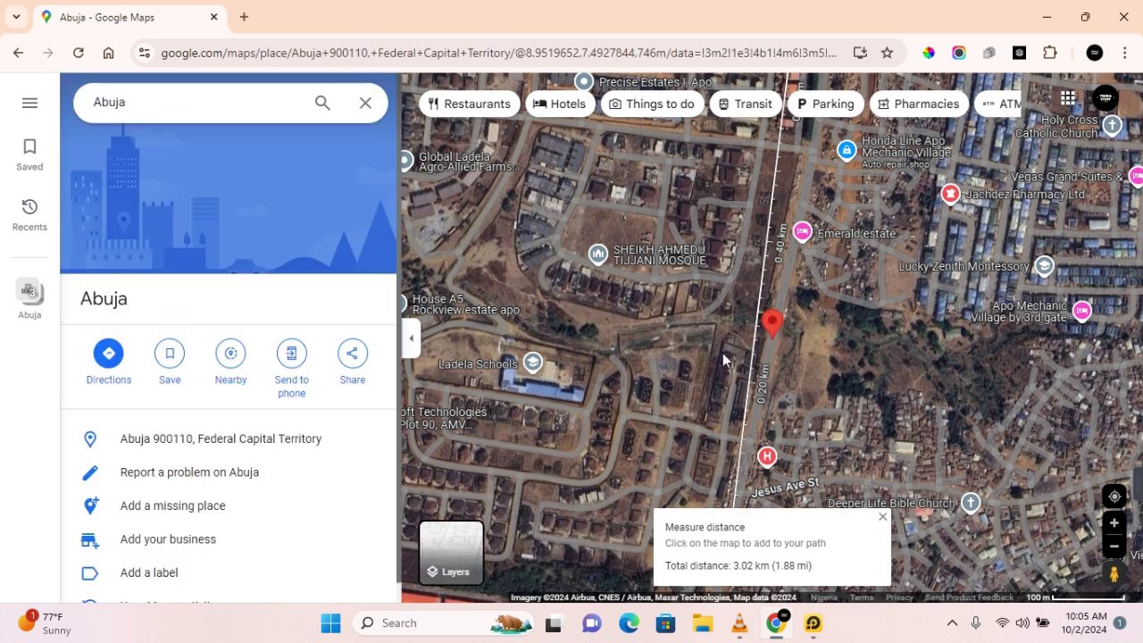
click(108, 353)
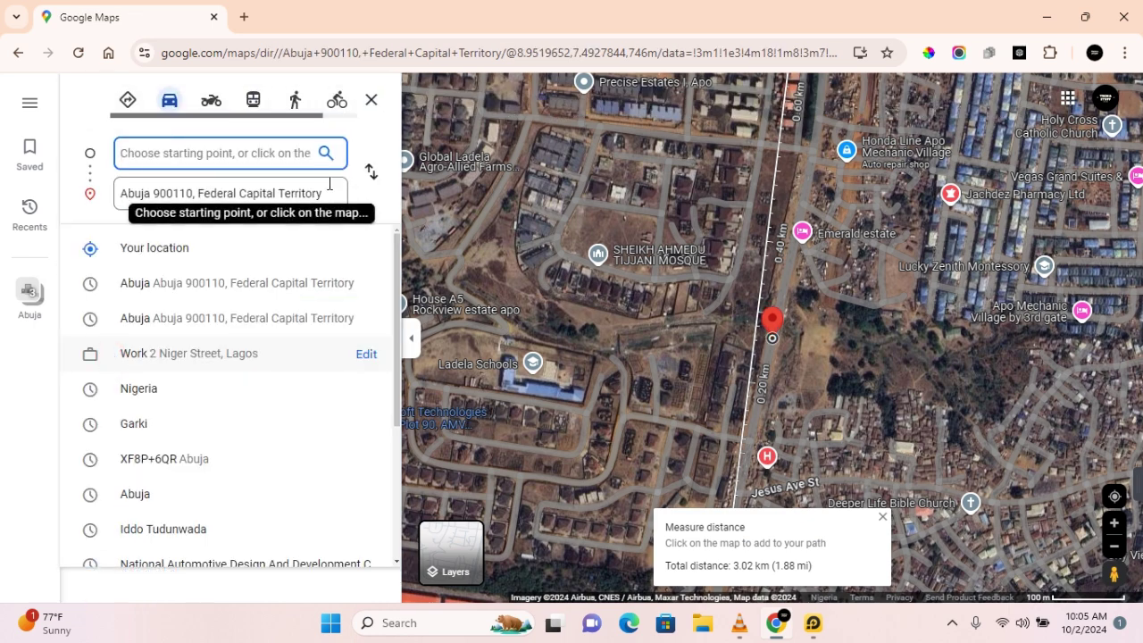
click(370, 172)
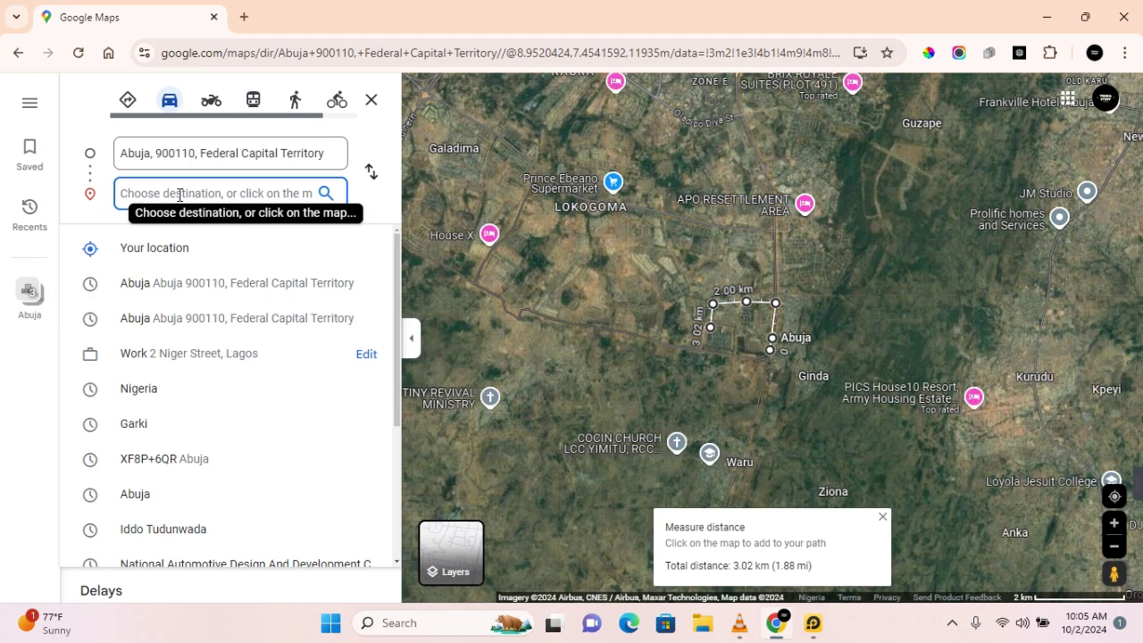
text(lag)
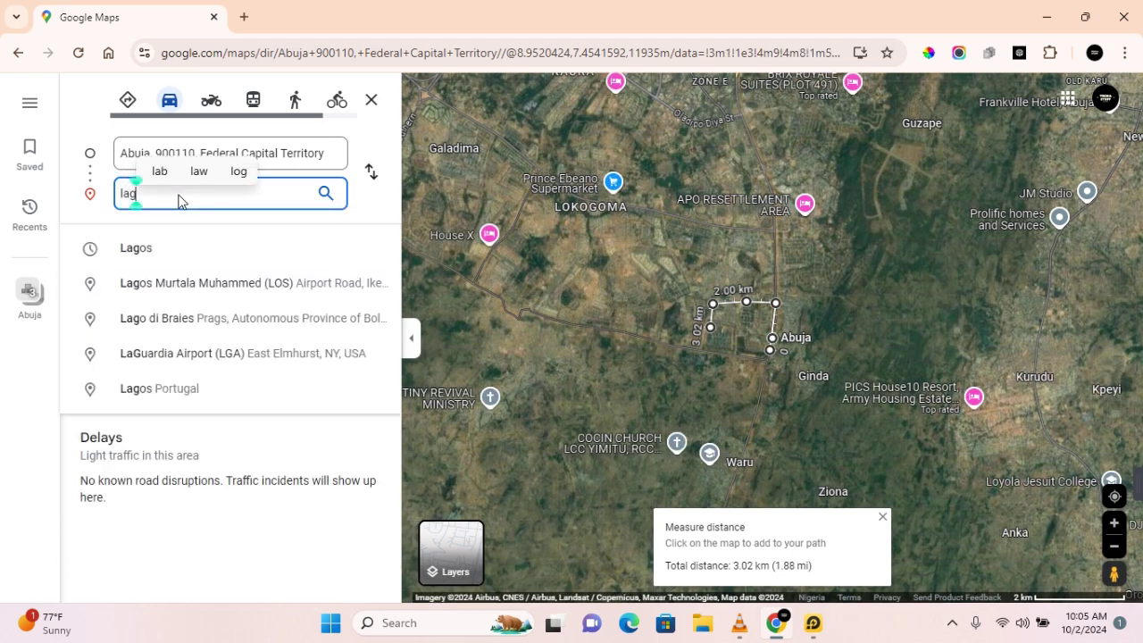
text(os)
key(Return)
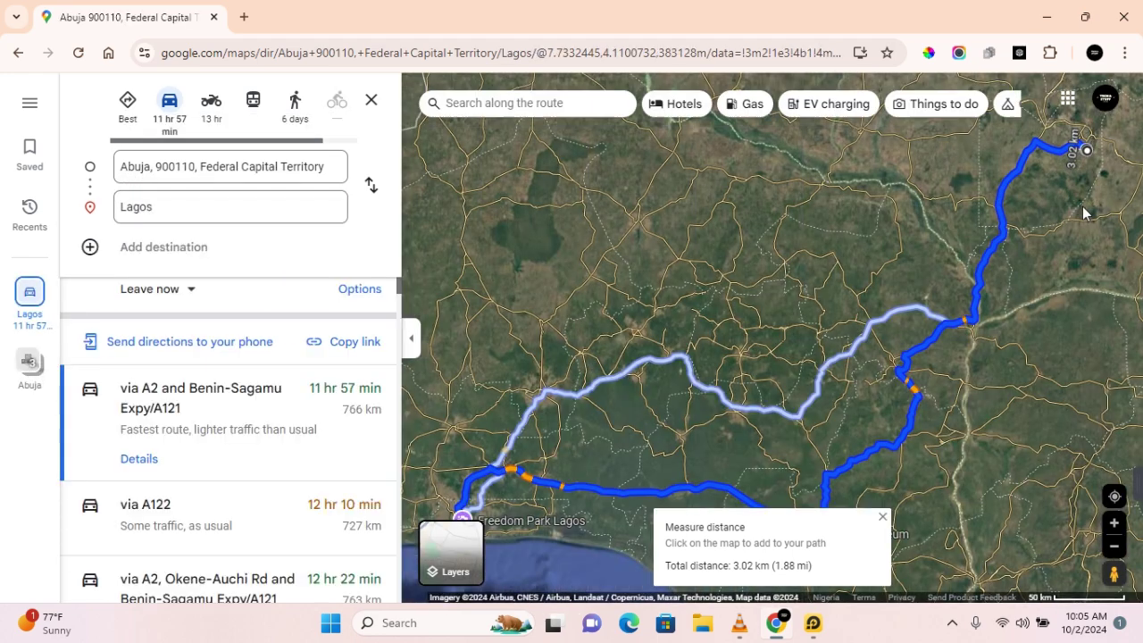